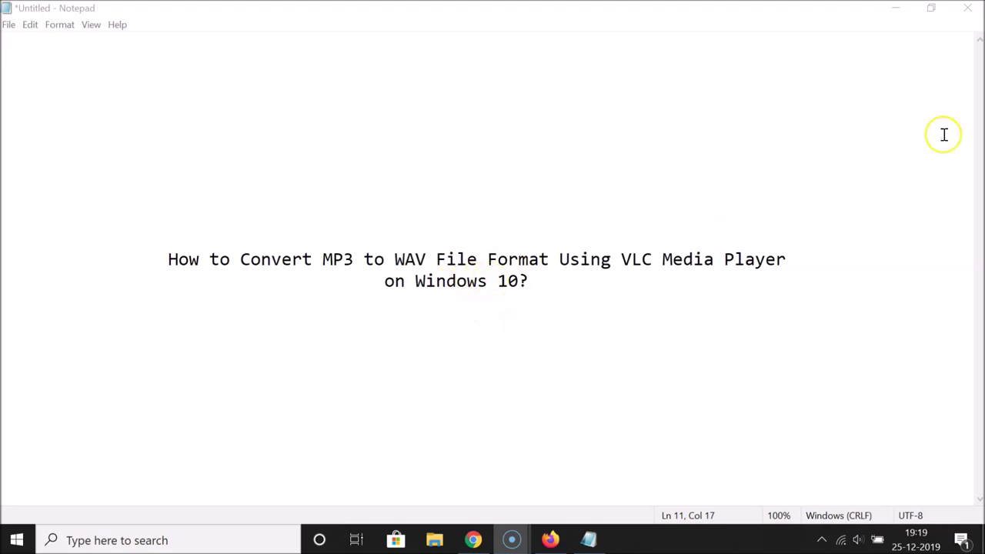
Check the file type of the desktop audio file named "file" in its properties.
left_click(897, 7)
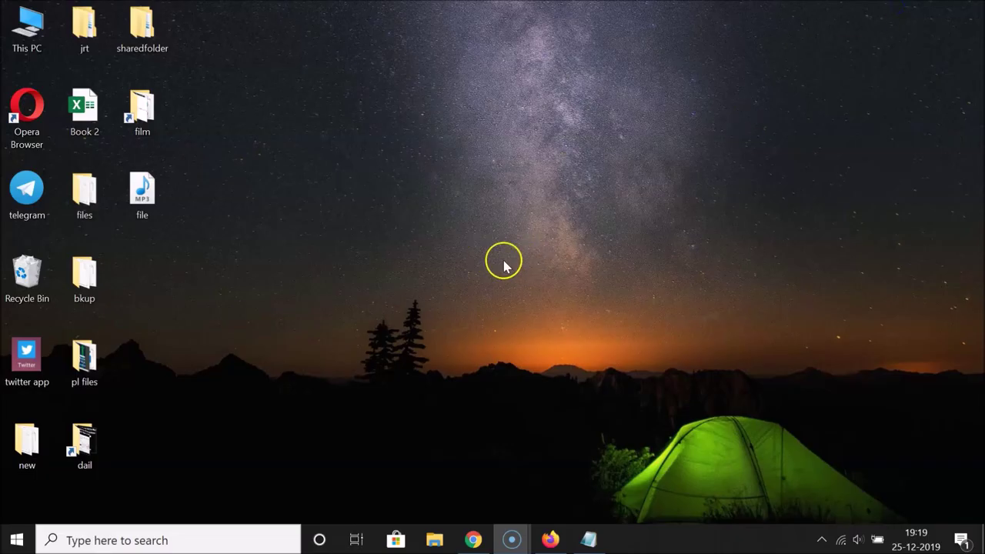
right_click(150, 196)
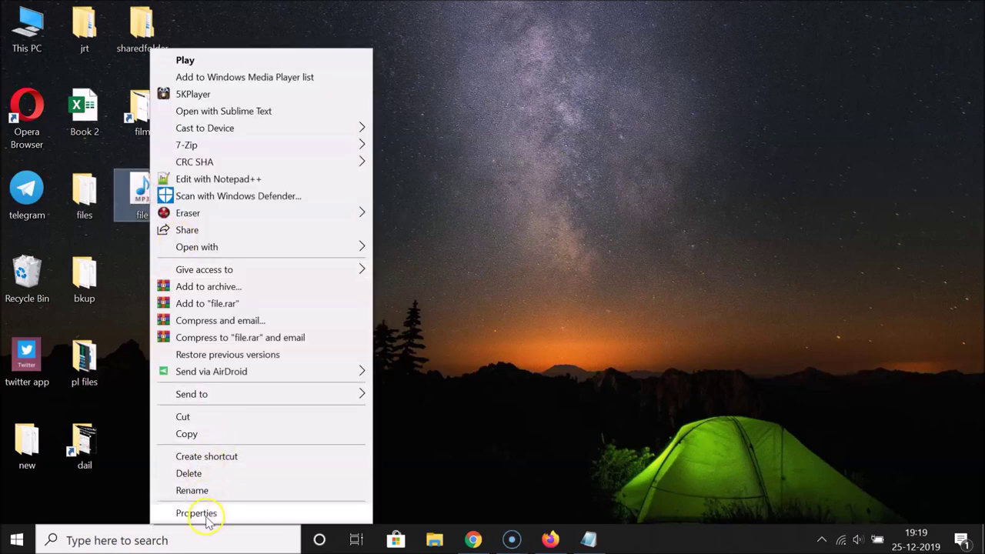
left_click(197, 514)
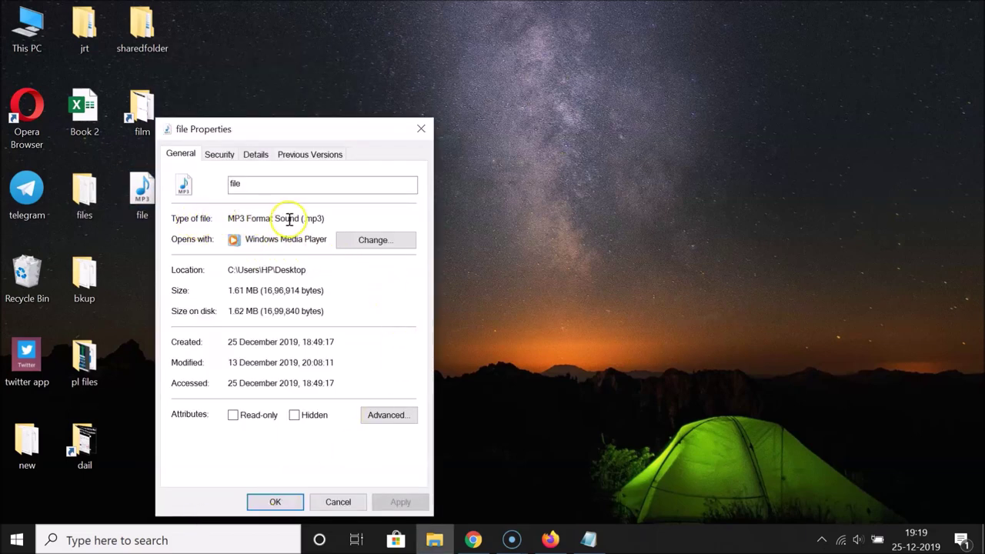
left_click_drag(299, 218, 339, 216)
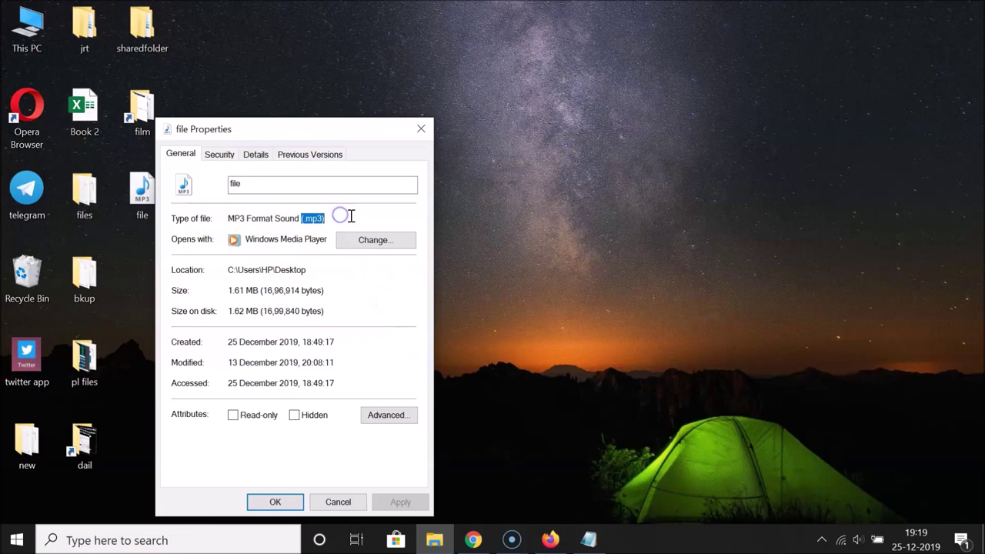
left_click(350, 216)
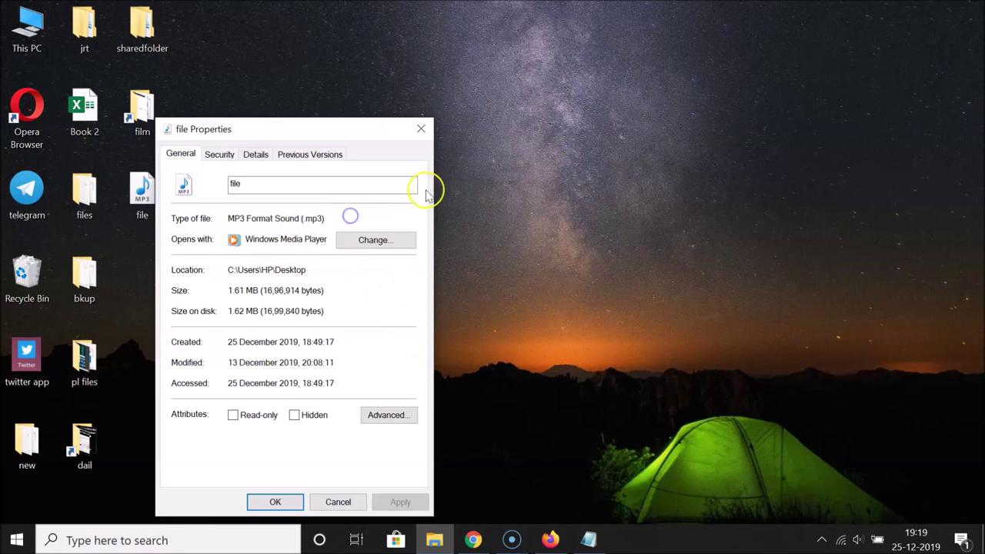
left_click(422, 129)
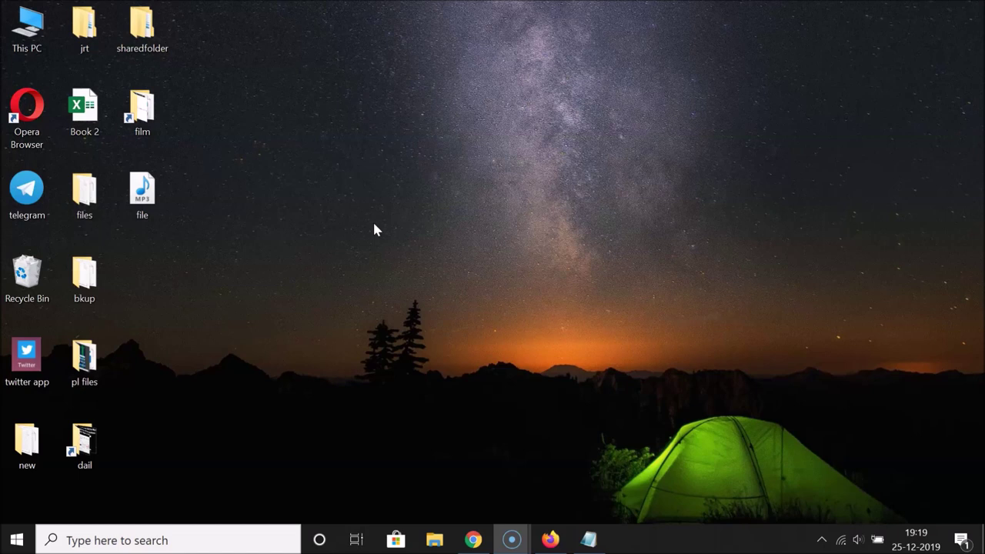
Search Windows for "vlc" and launch VLC media player.
left_click(180, 542)
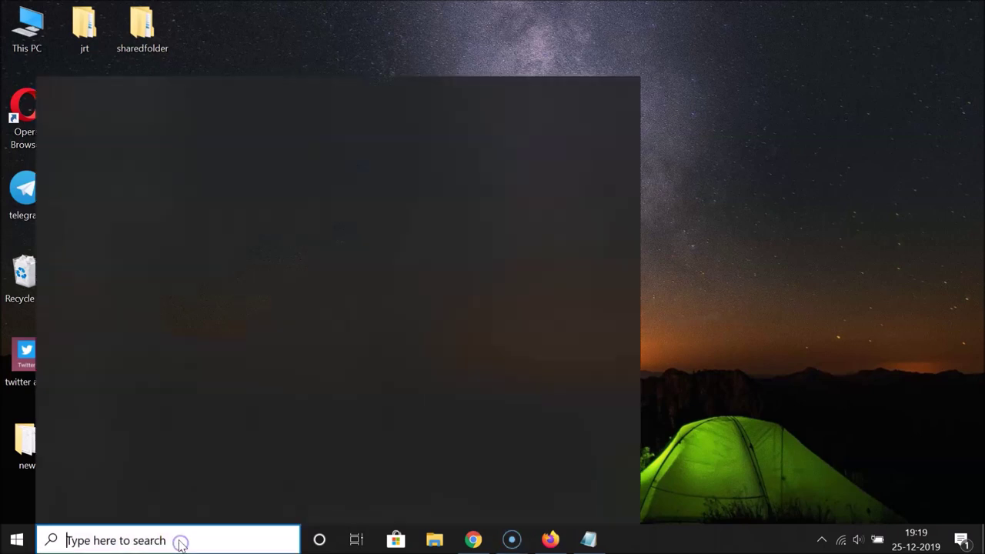
type("vlc")
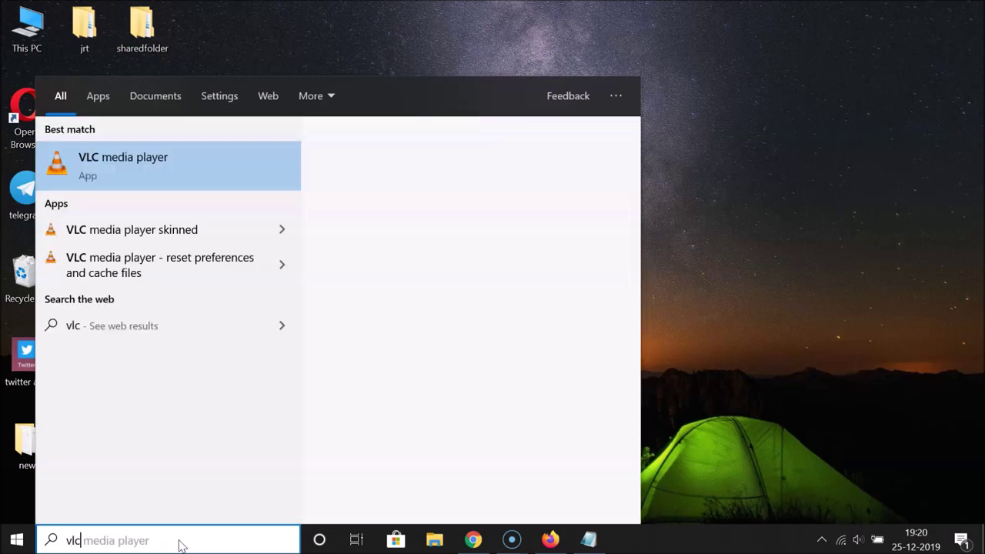
left_click(154, 171)
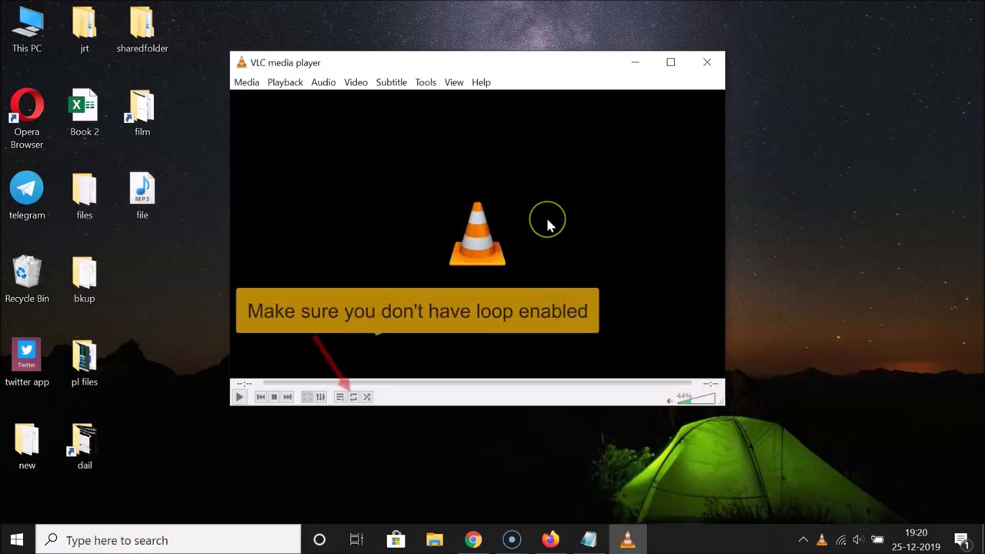
Add file.mp3 from the Desktop as the media to convert and proceed to the conversion settings.
left_click(248, 82)
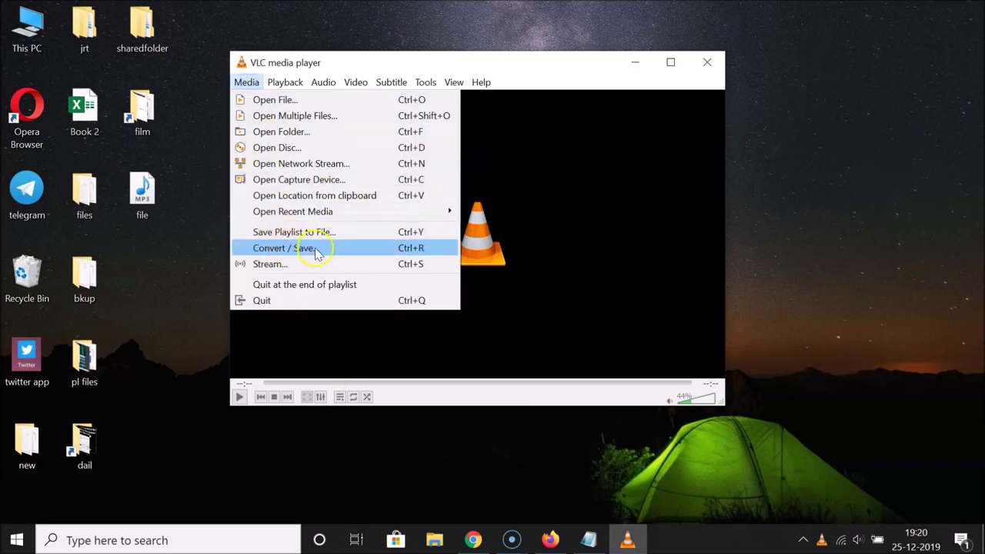
left_click(285, 254)
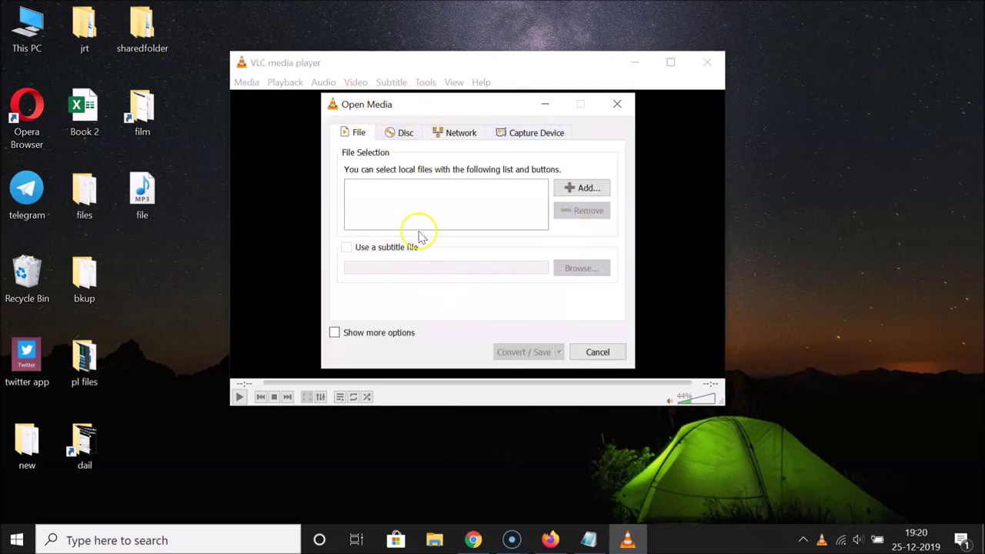
left_click(581, 191)
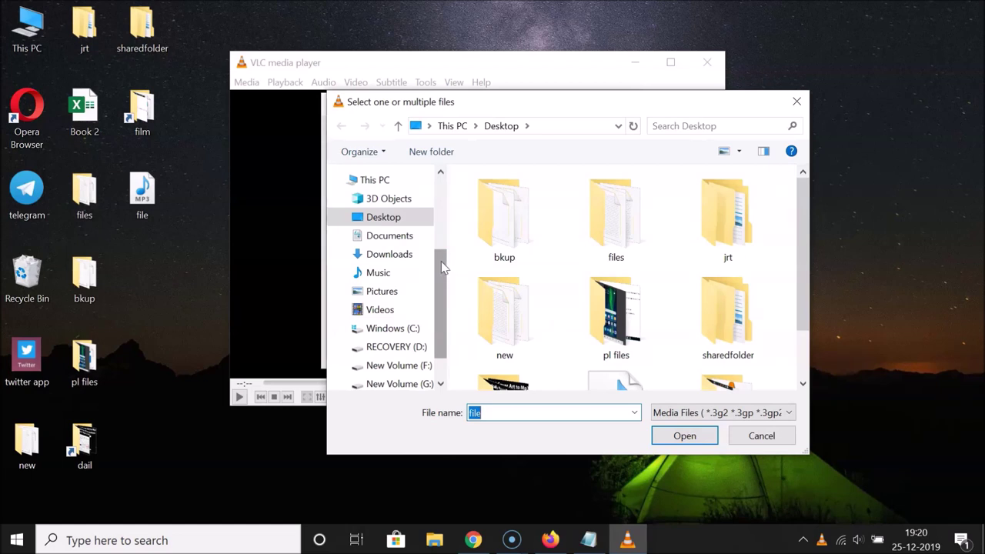
left_click_drag(442, 263, 451, 239)
left_click(382, 263)
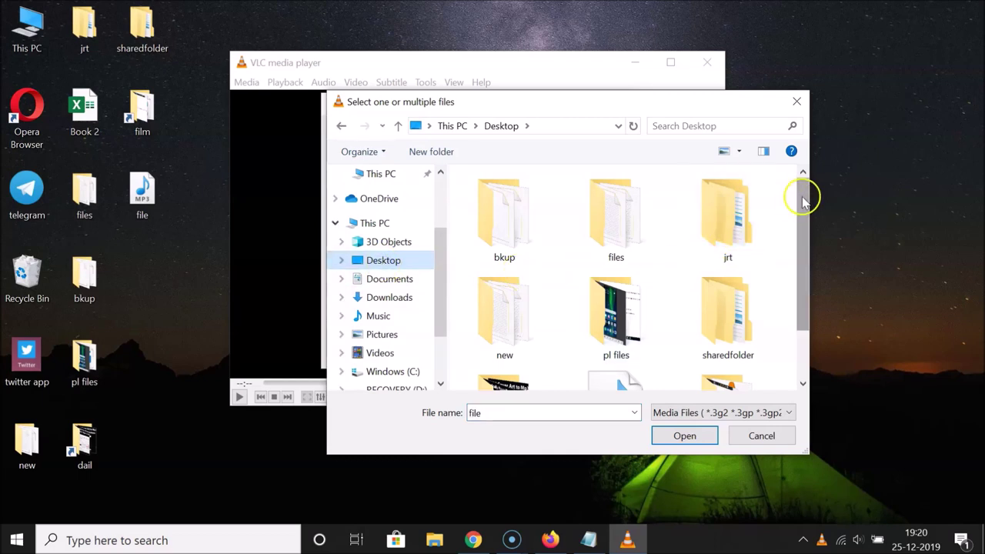
left_click_drag(804, 191, 806, 259)
left_click(603, 351)
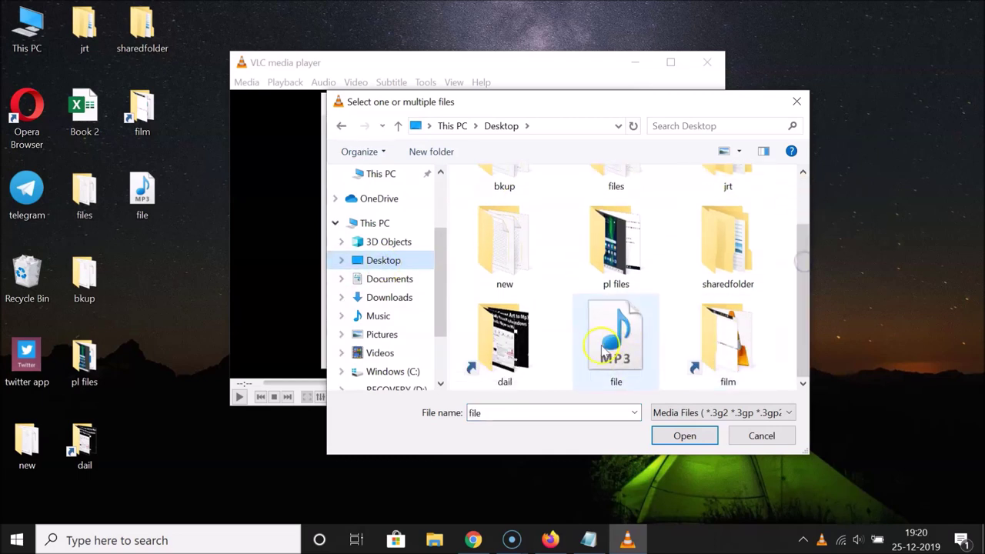
left_click(620, 382)
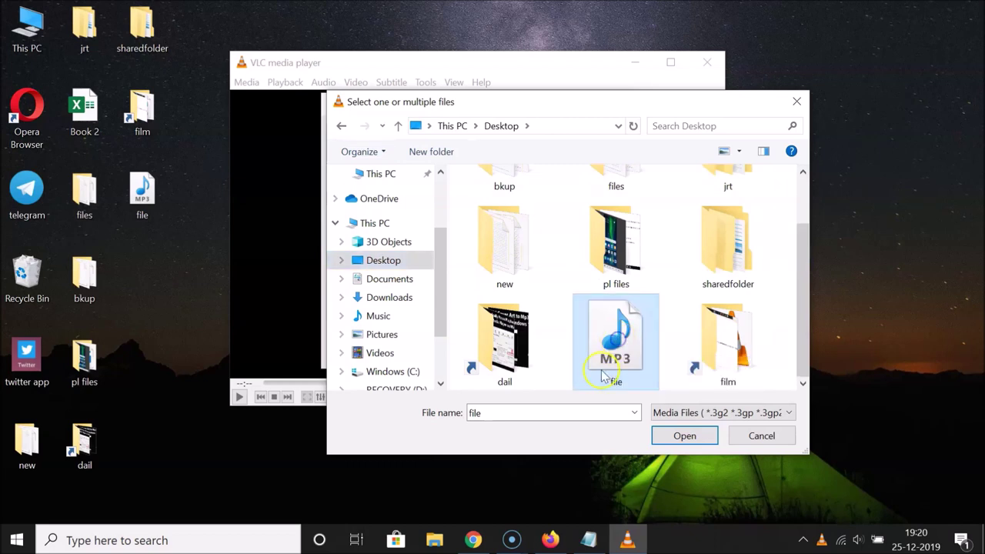
left_click(686, 436)
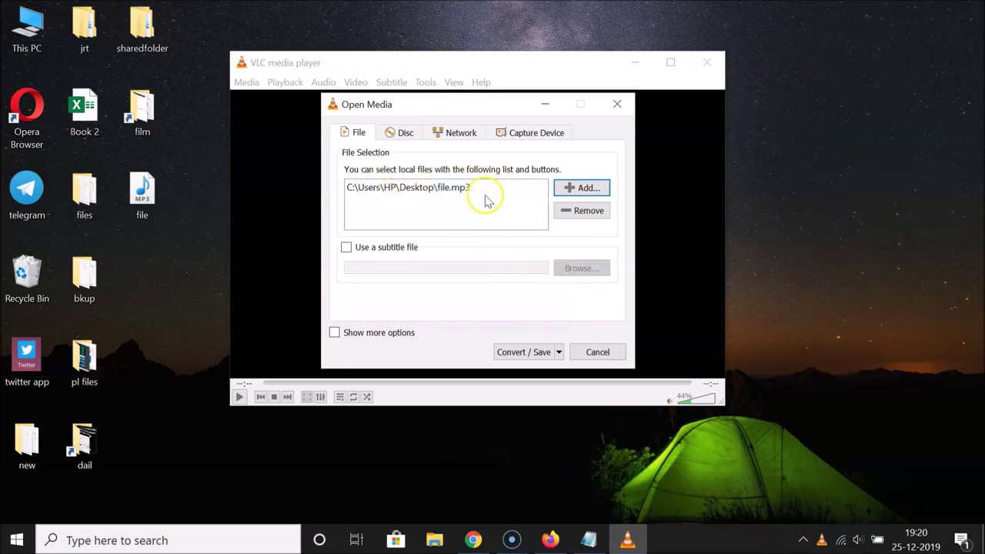
left_click(521, 354)
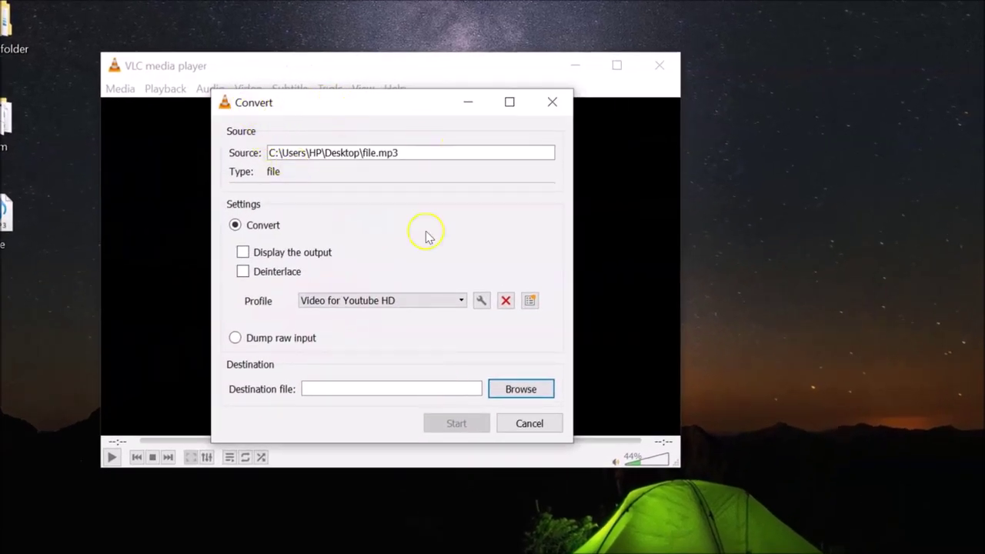
Examine the list of existing conversion profiles for a WAV option.
left_click(454, 301)
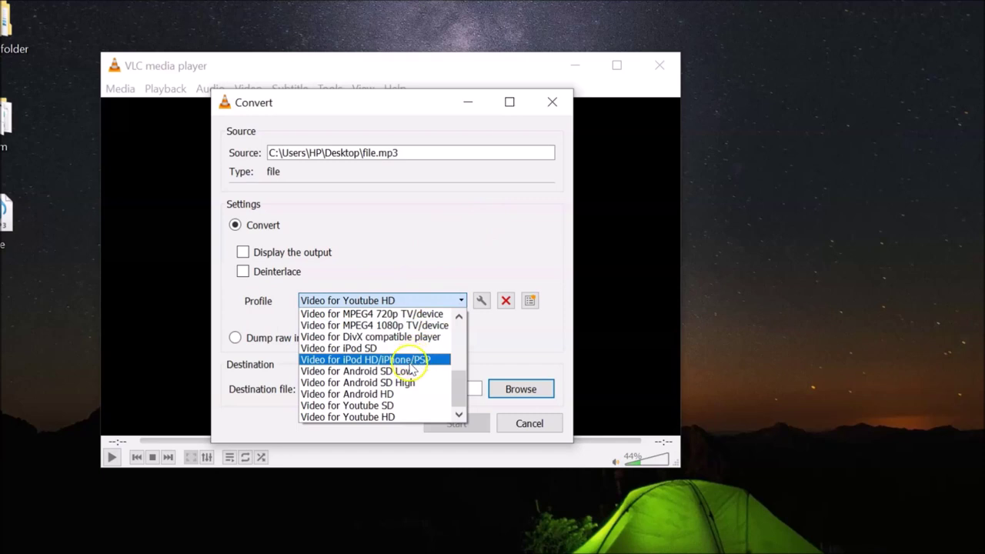
scroll(412, 368, "up", 1)
scroll(414, 369, "up", 4)
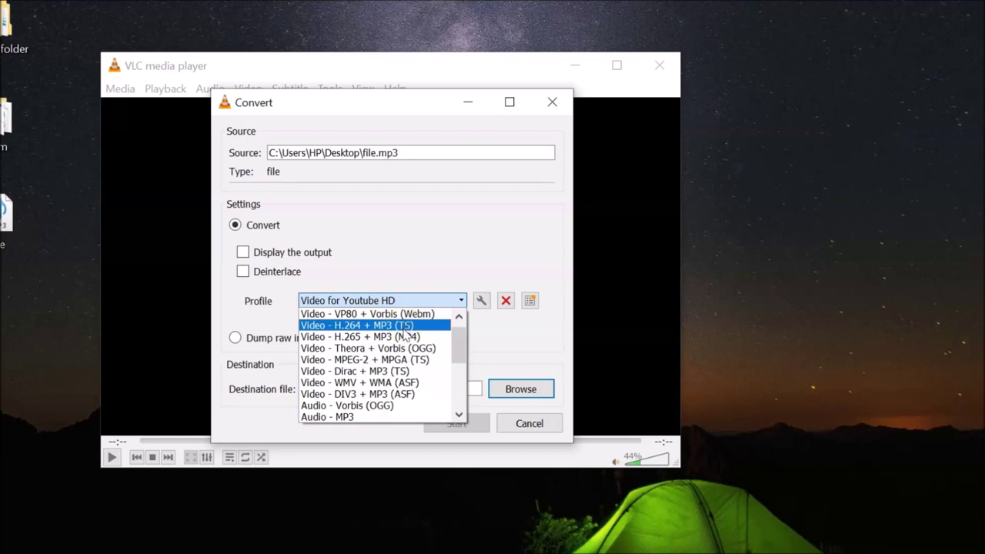
scroll(405, 336, "down", 4)
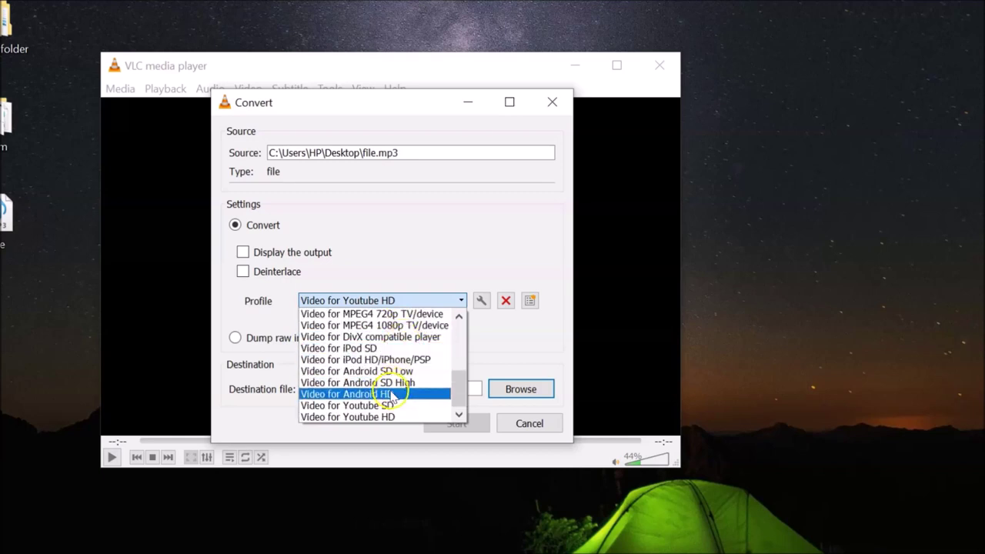
scroll(393, 396, "up", 2)
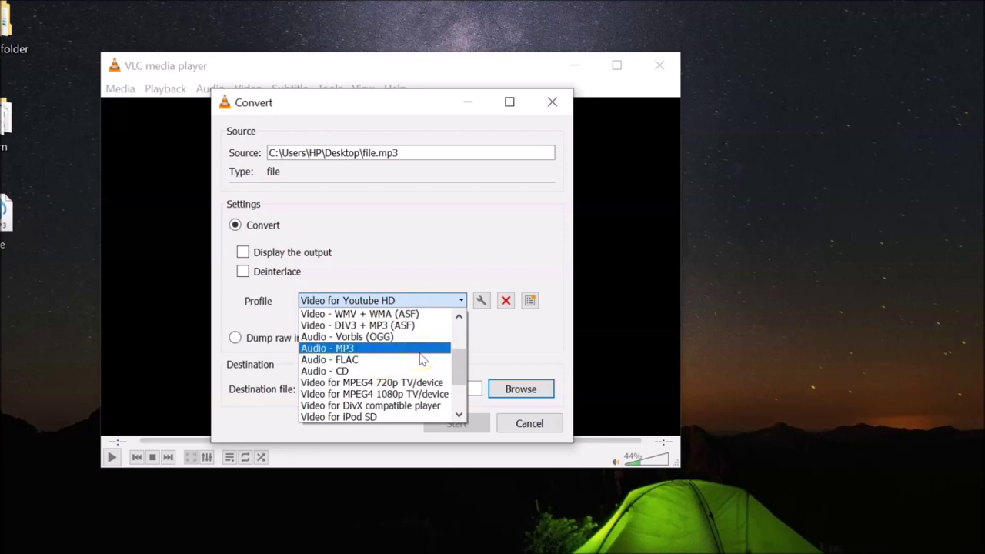
left_click(492, 276)
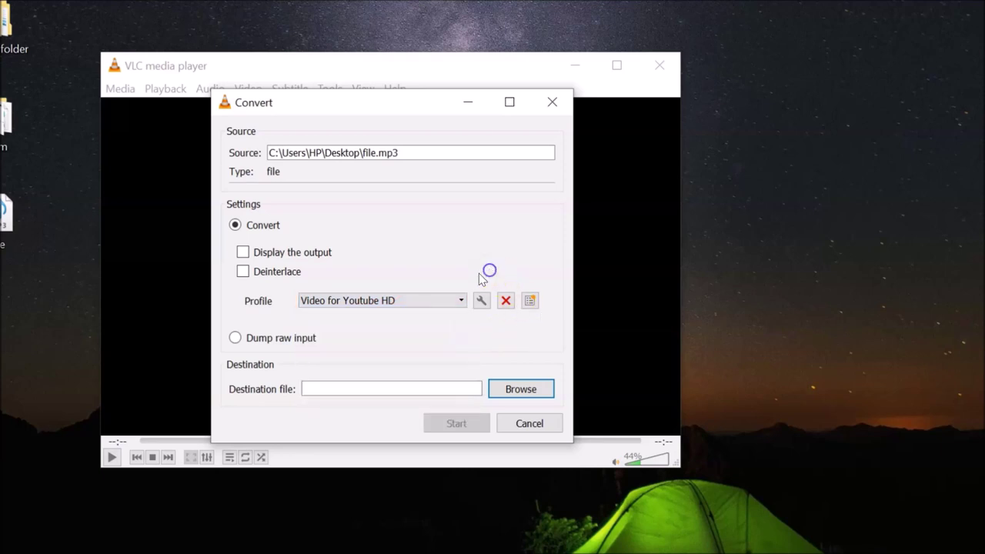
left_click(394, 300)
scroll(418, 400, "up", 4)
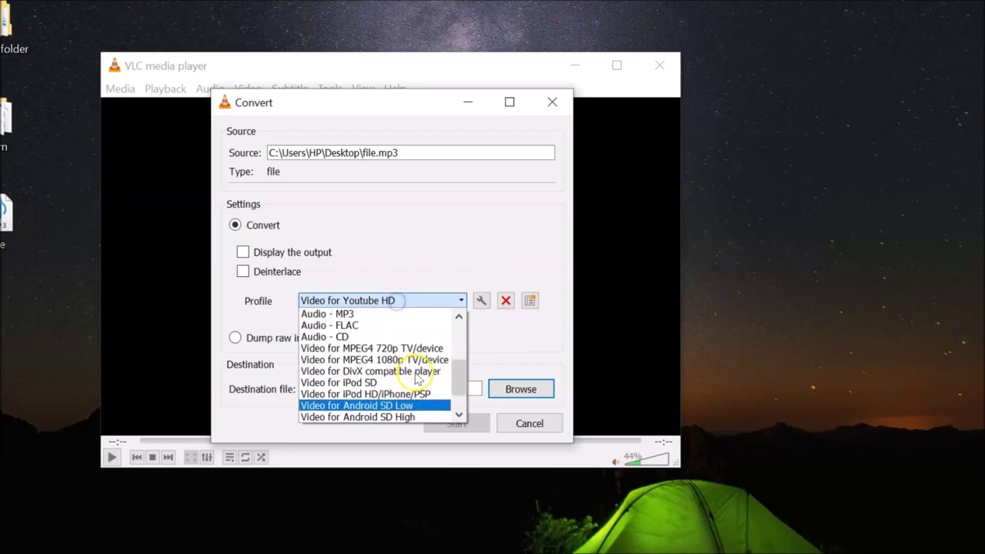
scroll(415, 373, "down", 4)
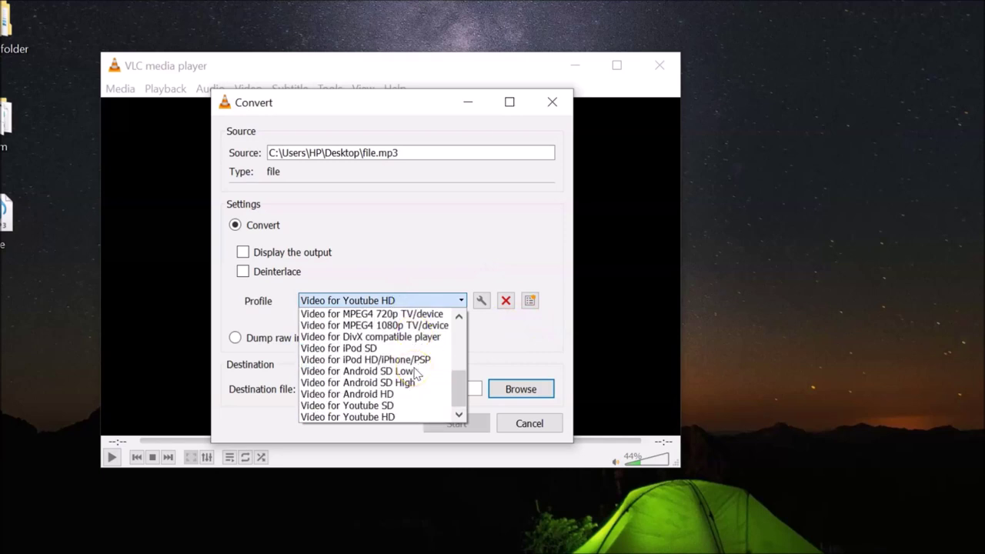
left_click(534, 330)
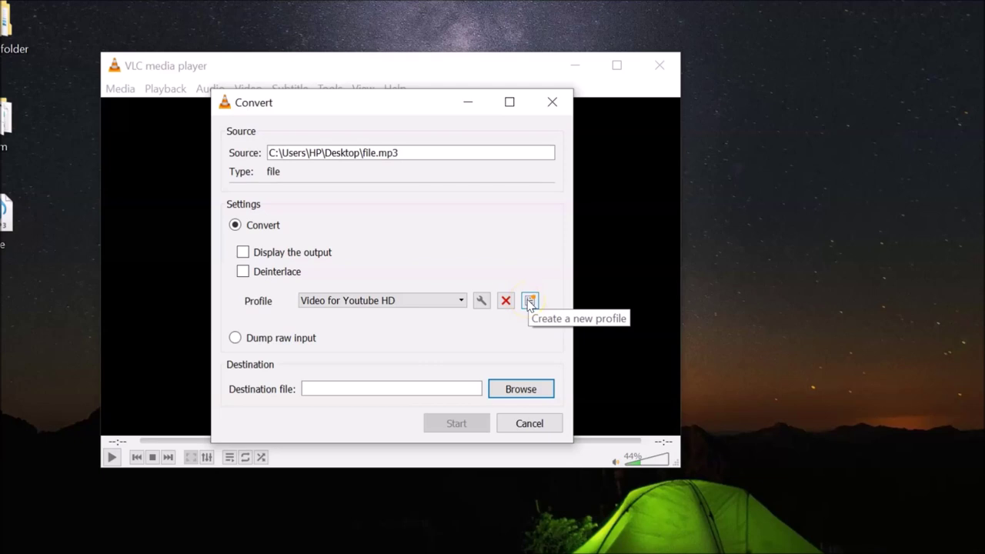
Start a new conversion profile named "wav profile" and set its encapsulation to WAV.
left_click(529, 301)
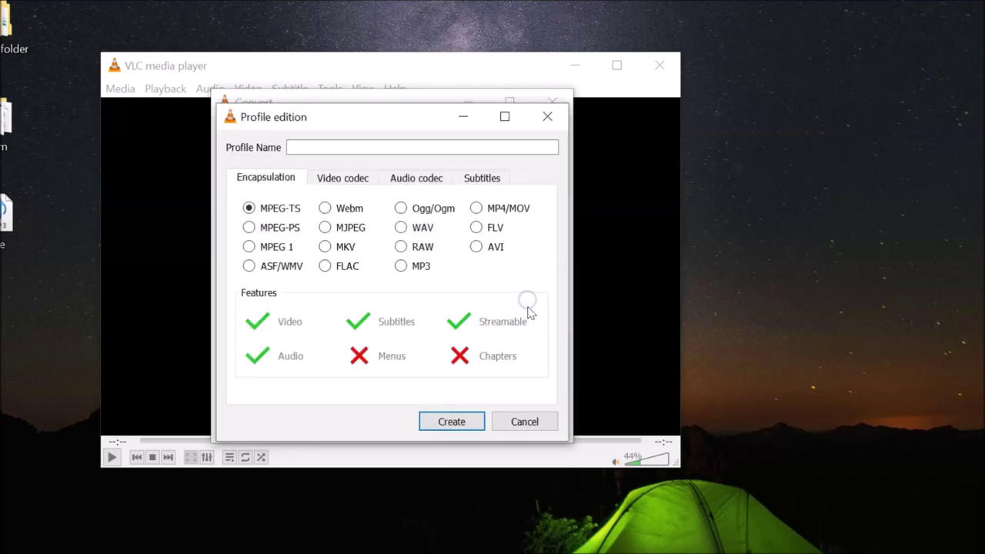
left_click(314, 146)
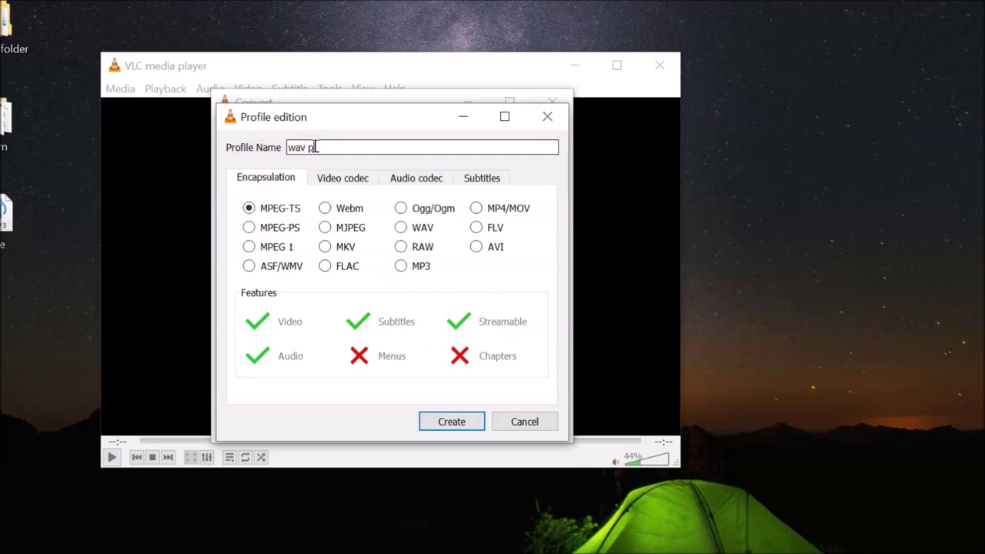
left_click(344, 152)
left_click_drag(343, 147, 282, 136)
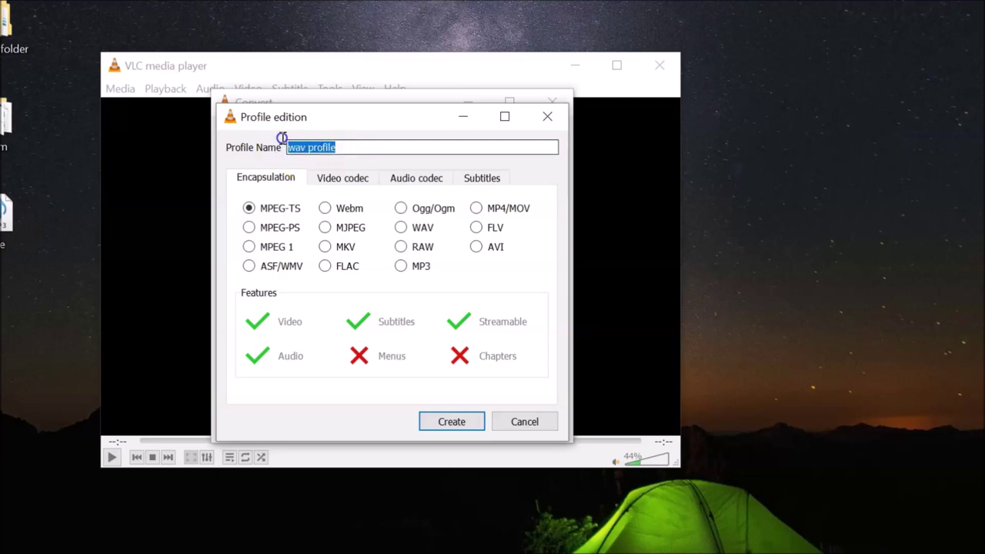
left_click(354, 144)
left_click(254, 177)
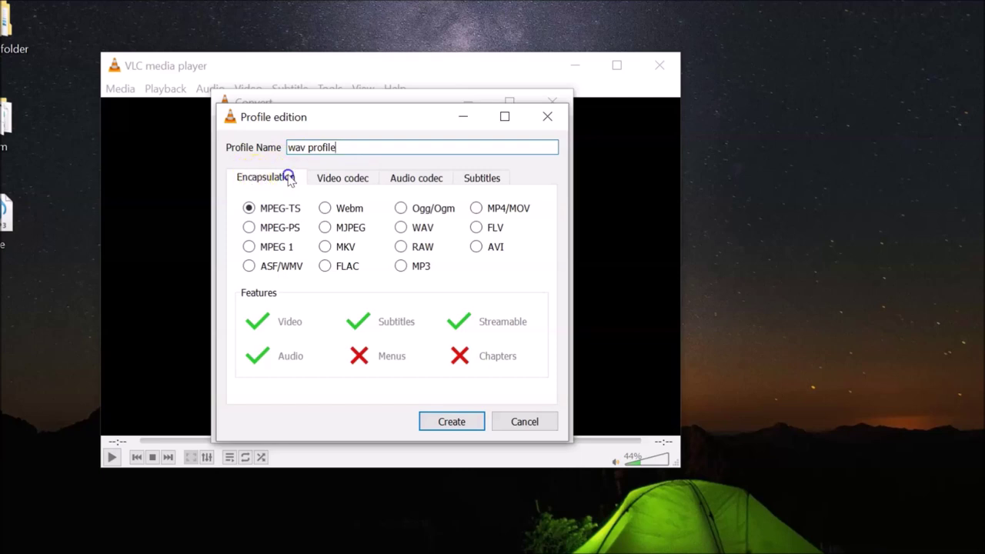
left_click(401, 228)
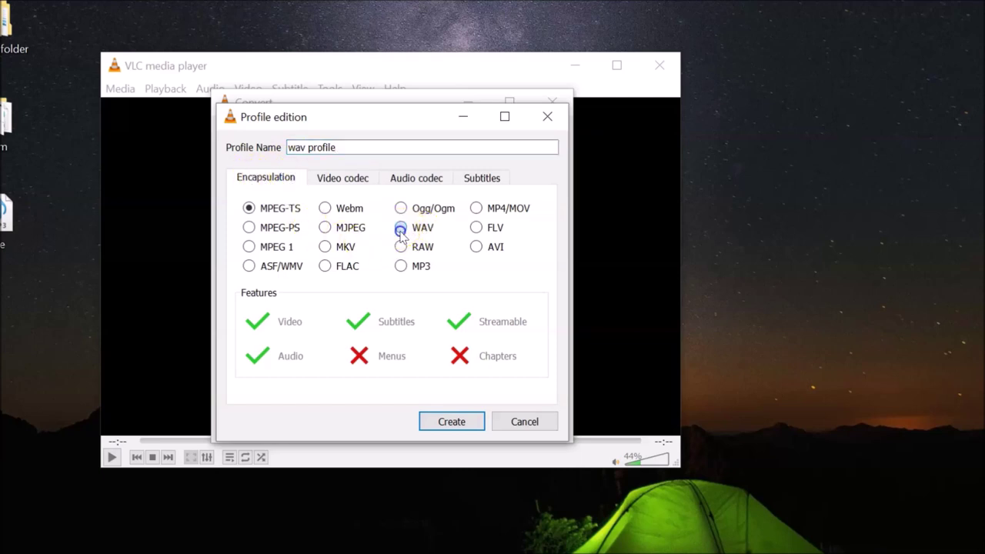
left_click(401, 228)
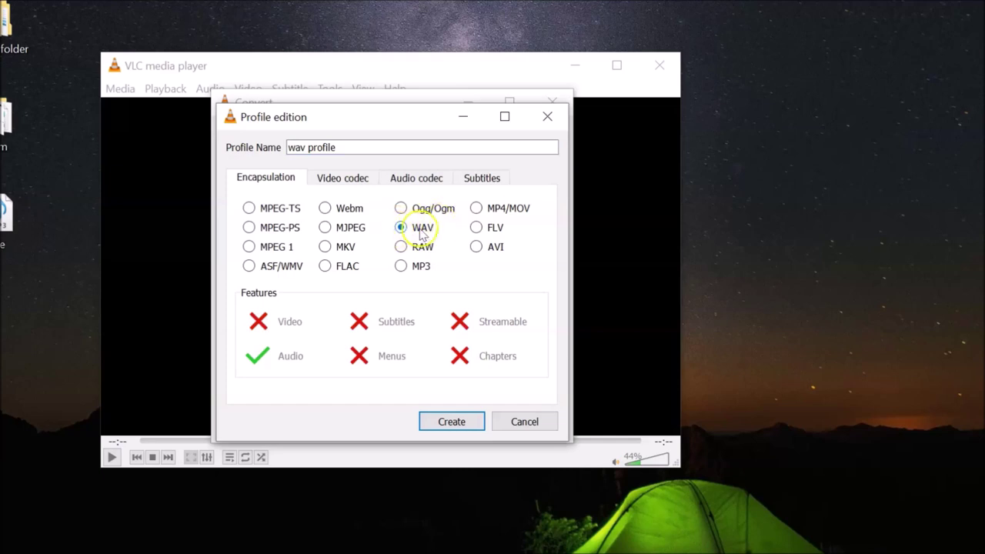
Enable audio in the new profile and set its audio codec to WAV.
left_click(417, 182)
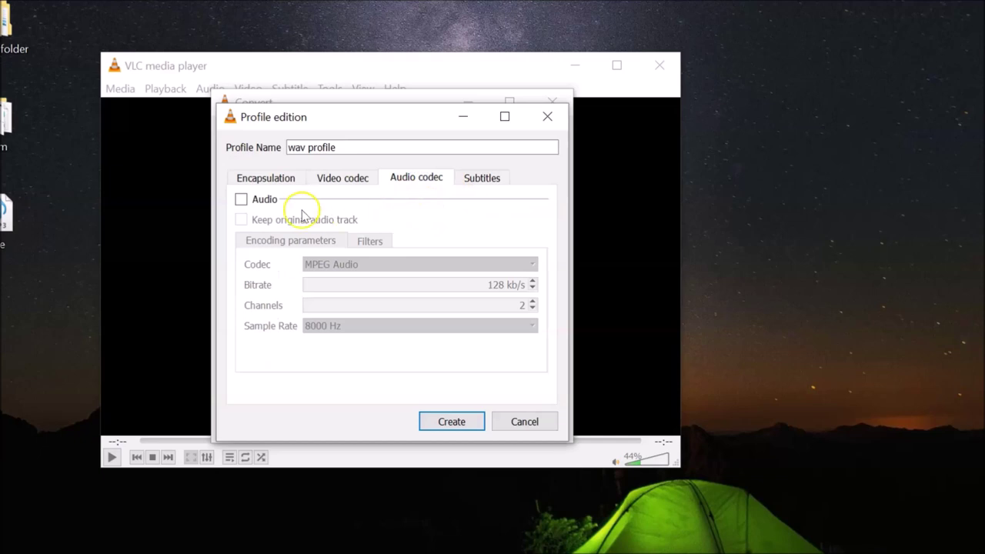
left_click(241, 199)
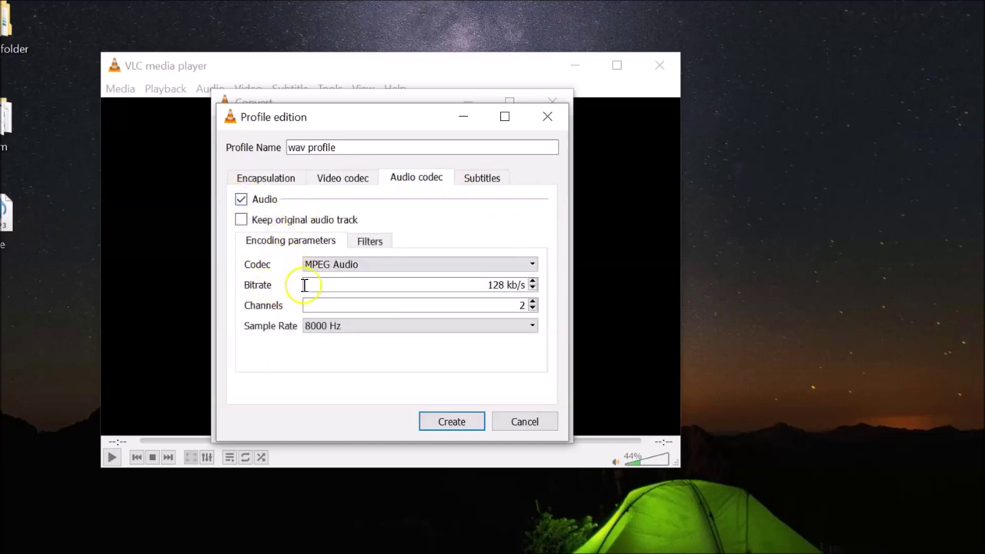
left_click(460, 265)
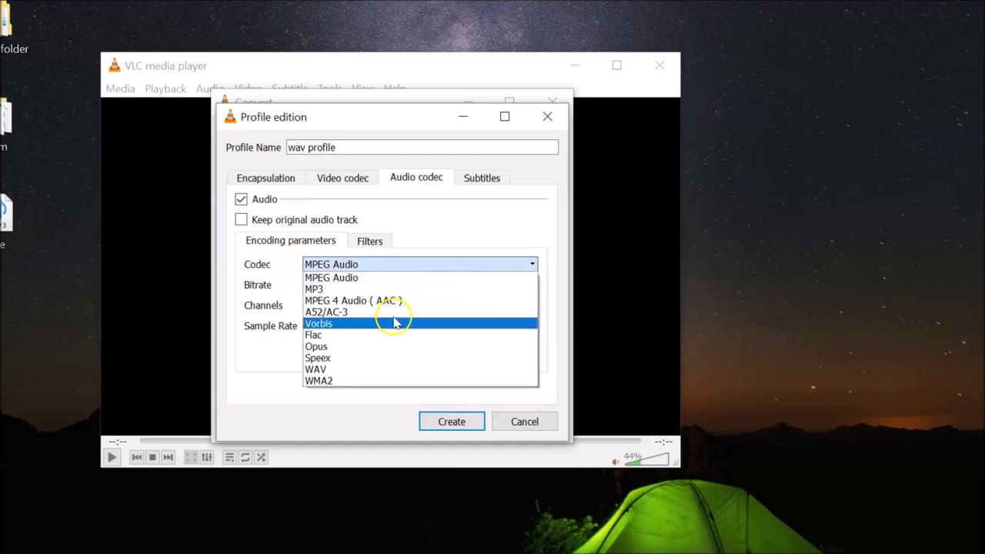
left_click(321, 368)
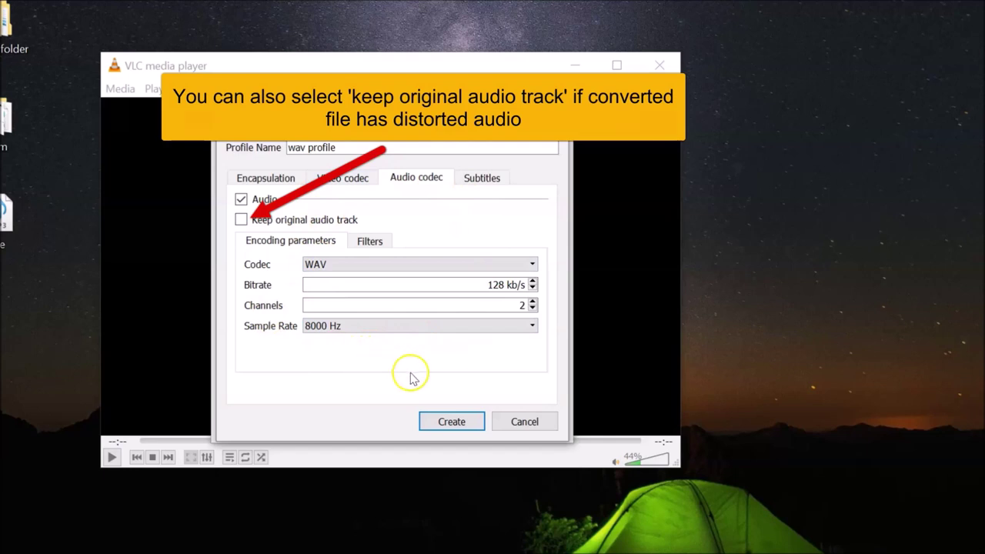
Create the WAV conversion profile and select "wav profile" as the profile for this conversion.
left_click(452, 422)
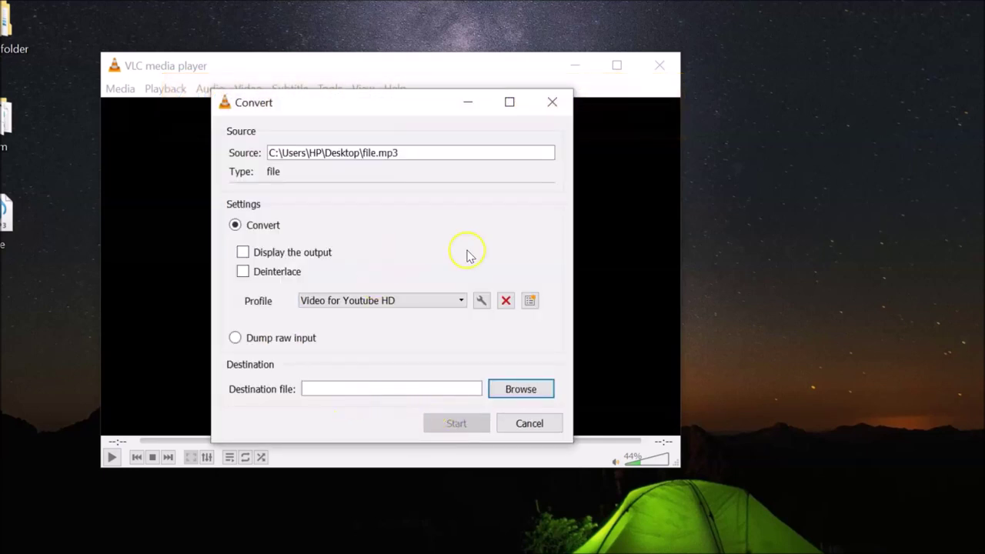
left_click(402, 301)
scroll(396, 365, "down", 1)
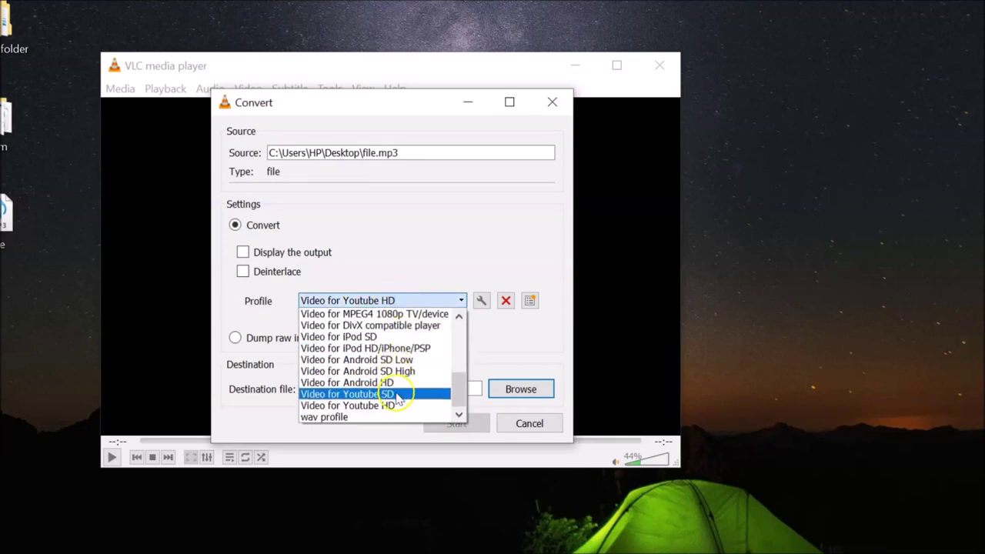
left_click(326, 417)
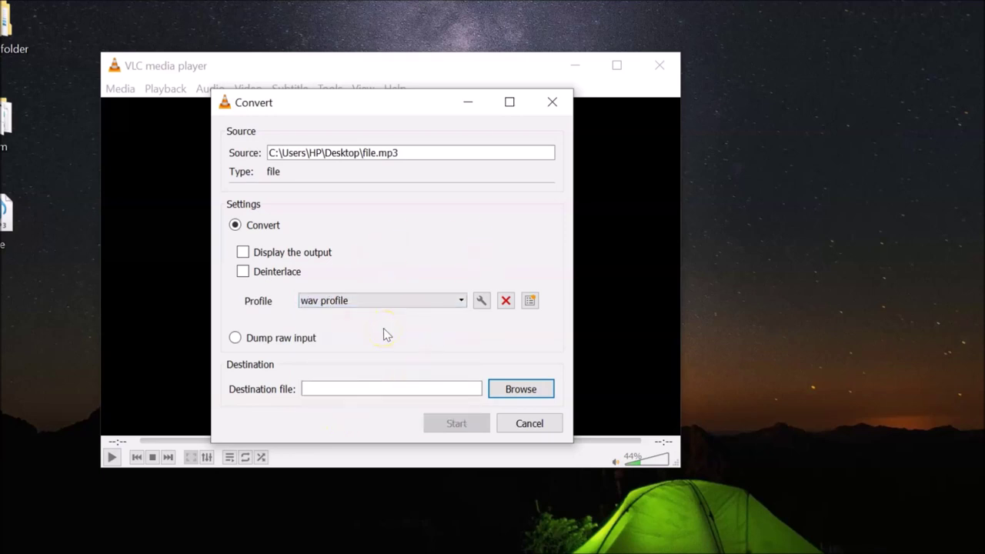
Set the conversion's destination to a file named wavfile.wav on the Desktop.
left_click(316, 386)
left_click(531, 389)
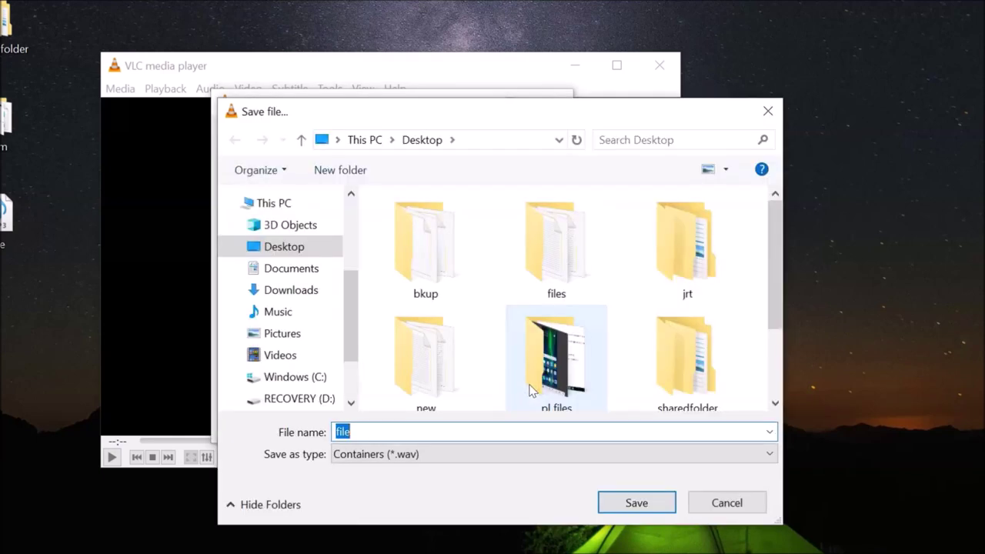
mouse_move(350, 298)
left_mouse_down()
mouse_move(348, 242)
mouse_move(350, 286)
left_mouse_up()
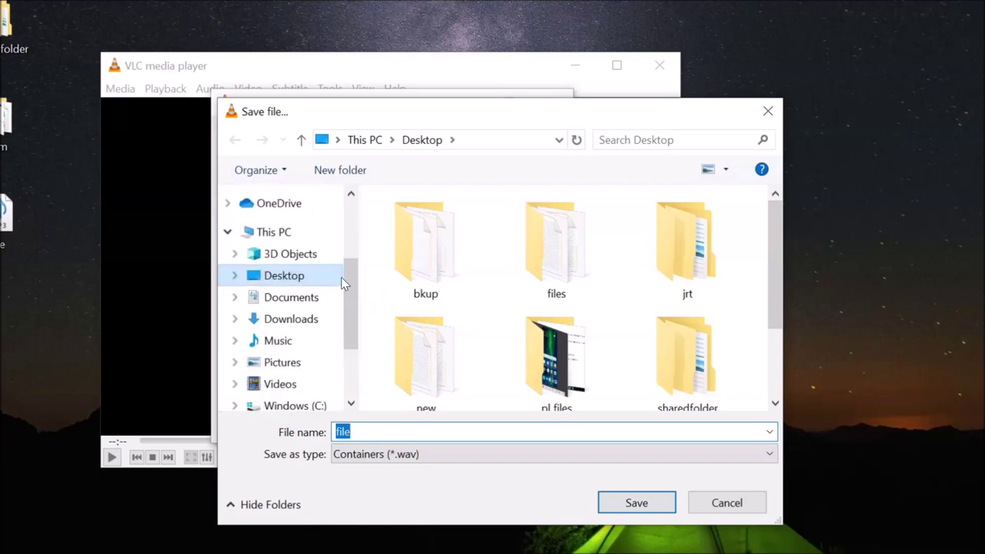
left_click(281, 278)
double_click(360, 428)
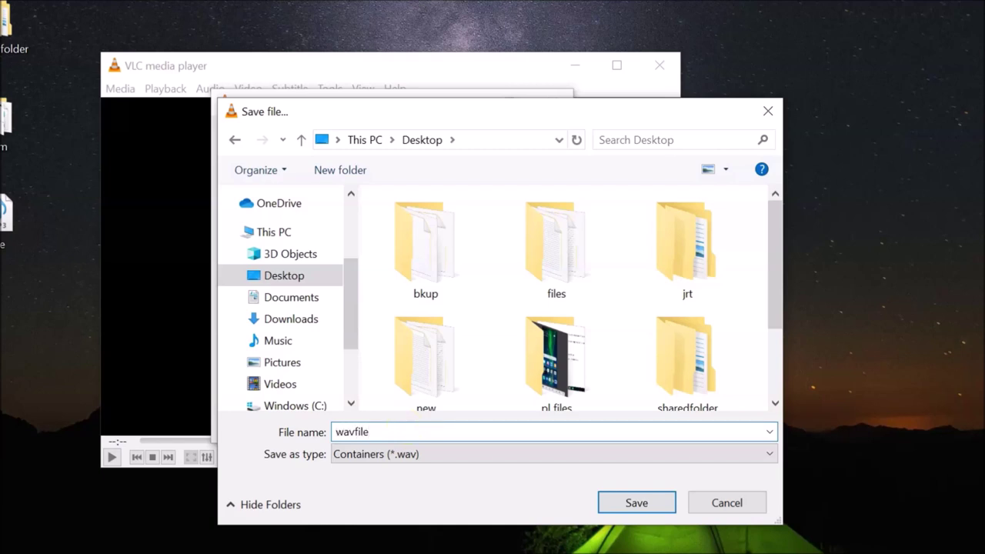
double_click(372, 433)
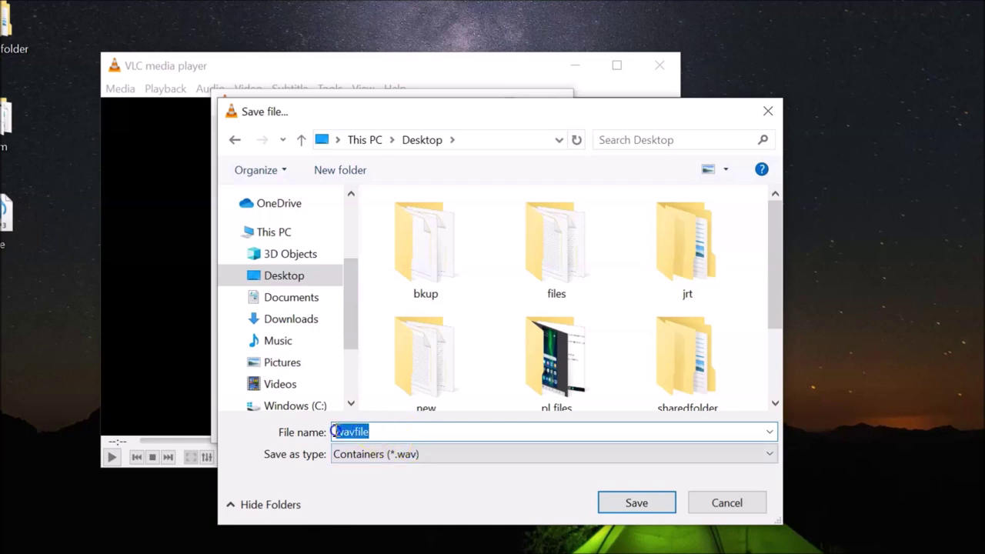
left_click(398, 429)
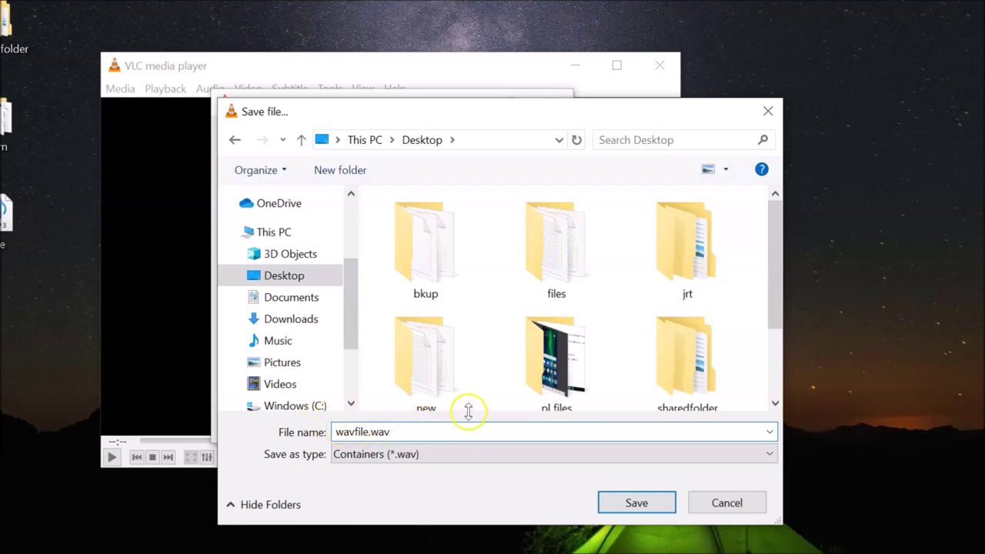
left_click(641, 503)
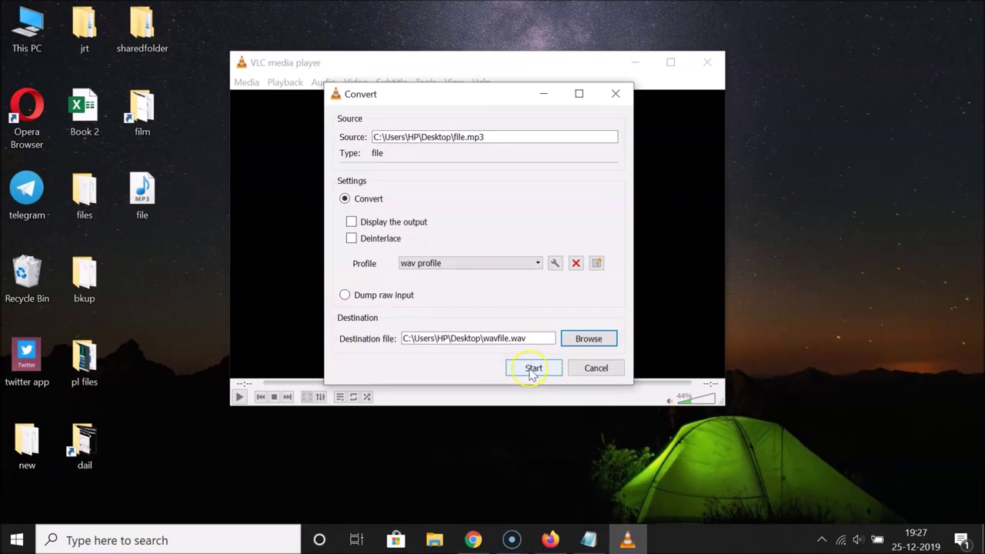
Start the conversion of file.mp3 and close the player once the output file is on the desktop.
left_click(534, 368)
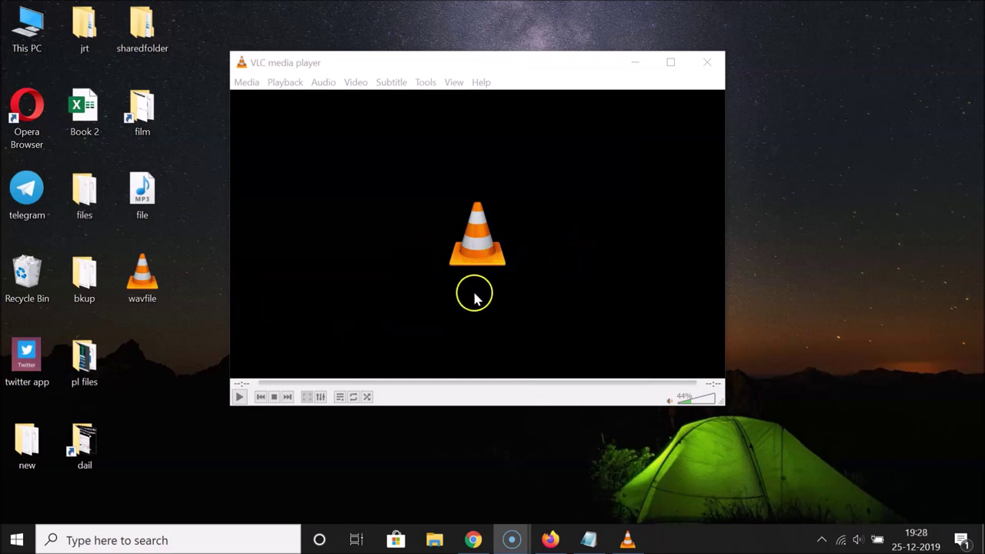
left_click(708, 63)
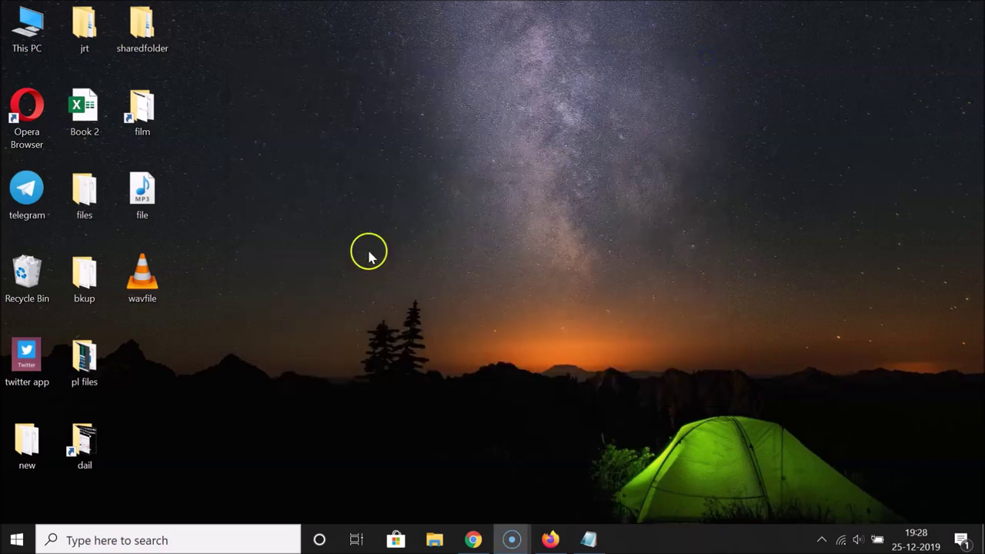
Check the file type of wavfile in its properties and close them.
right_click(144, 277)
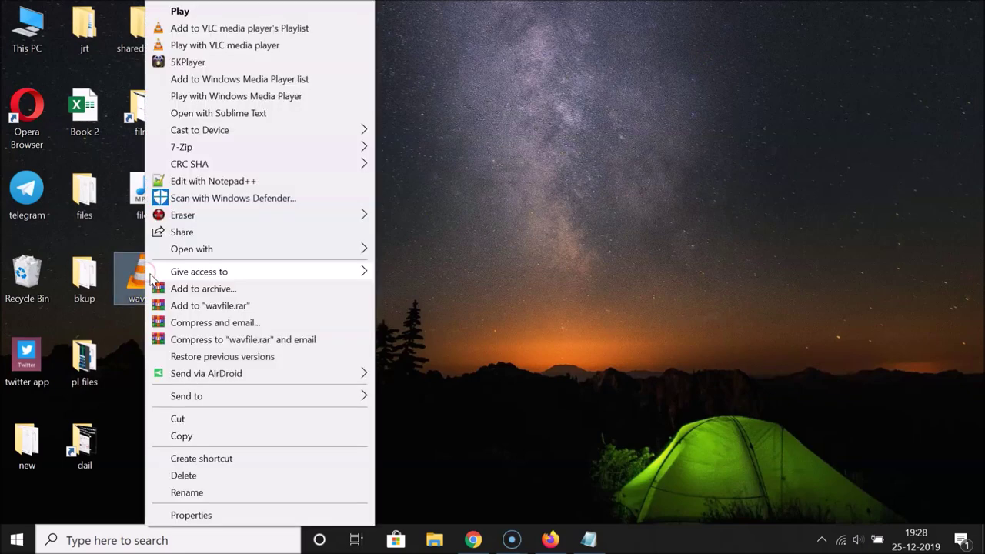
left_click(190, 515)
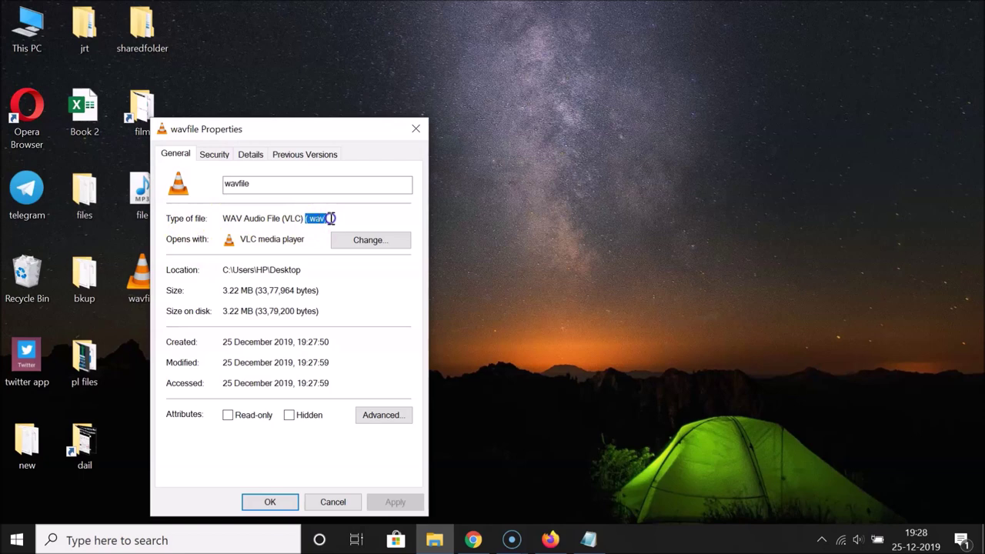
left_click(420, 125)
Play wavfile from the desktop in VLC media player to test it and close the player.
right_click(154, 281)
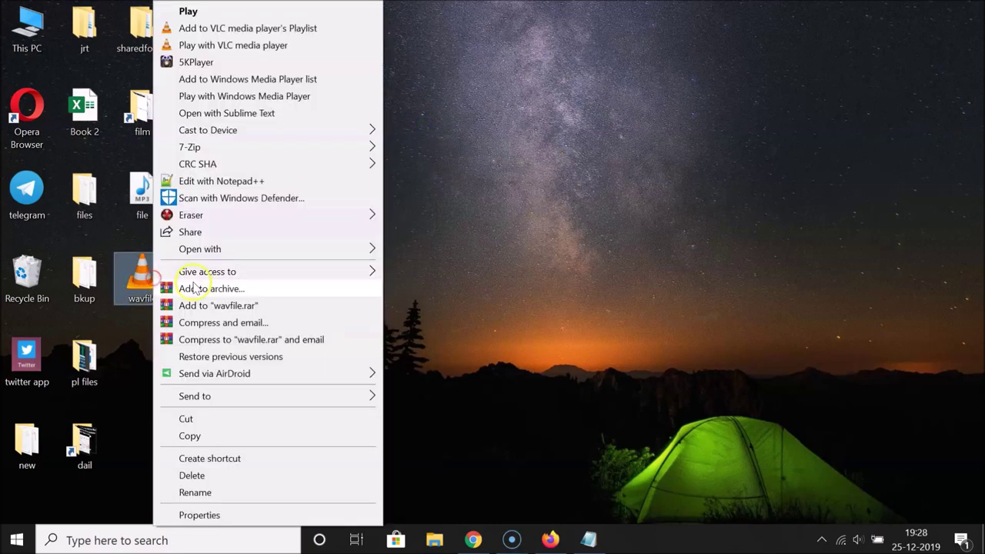
mouse_move(367, 249)
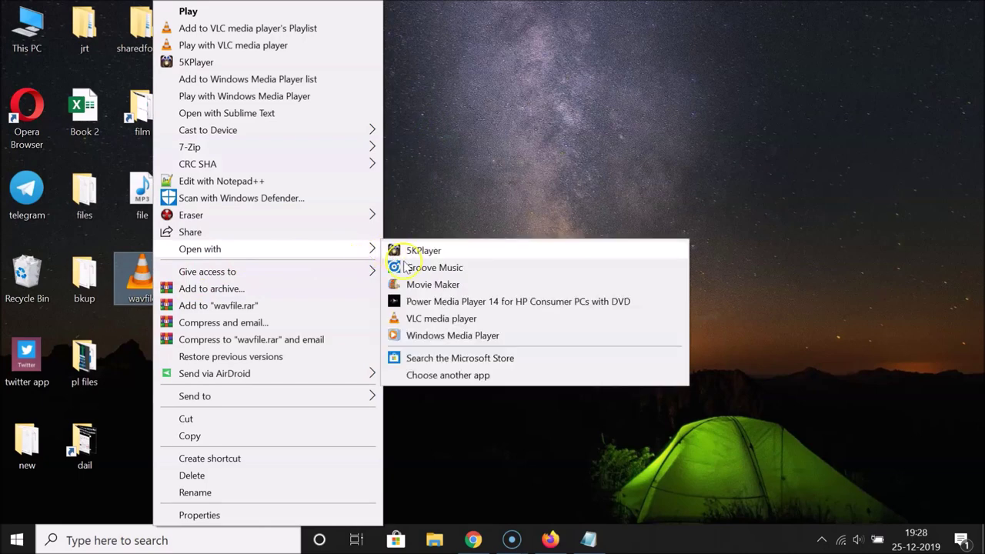
left_click(429, 322)
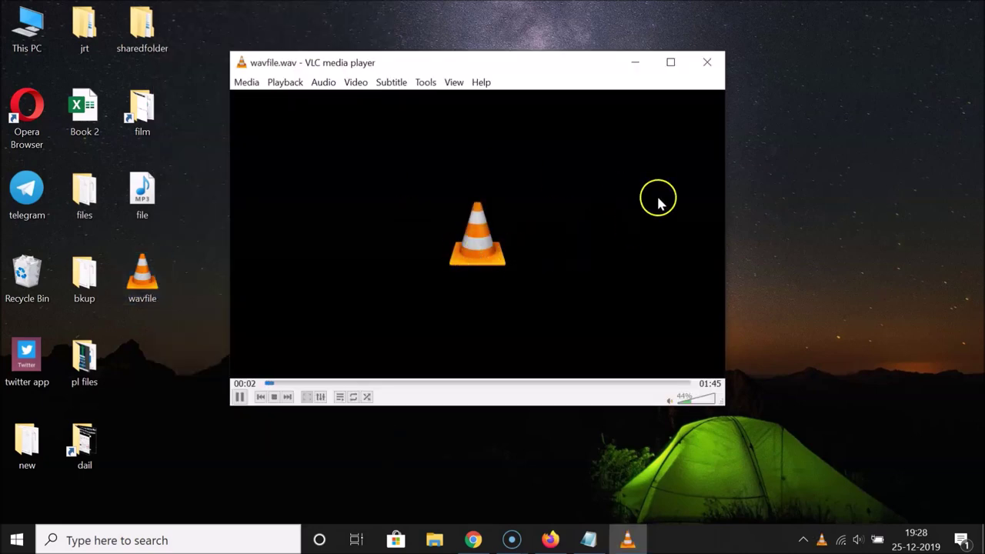
left_click(707, 66)
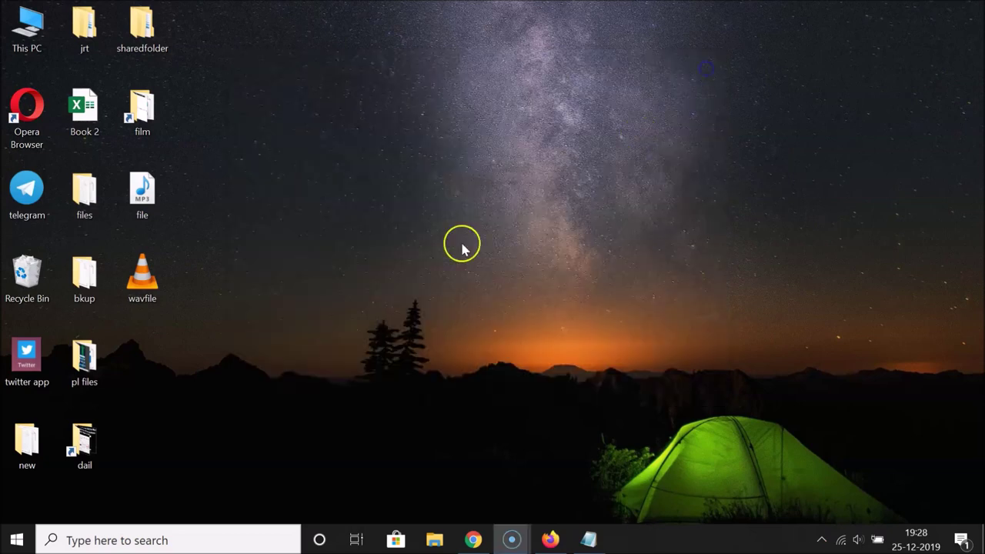
Play wavfile in Windows Media Player, skip to near the end of the track, and close the player.
right_click(160, 281)
mouse_move(377, 248)
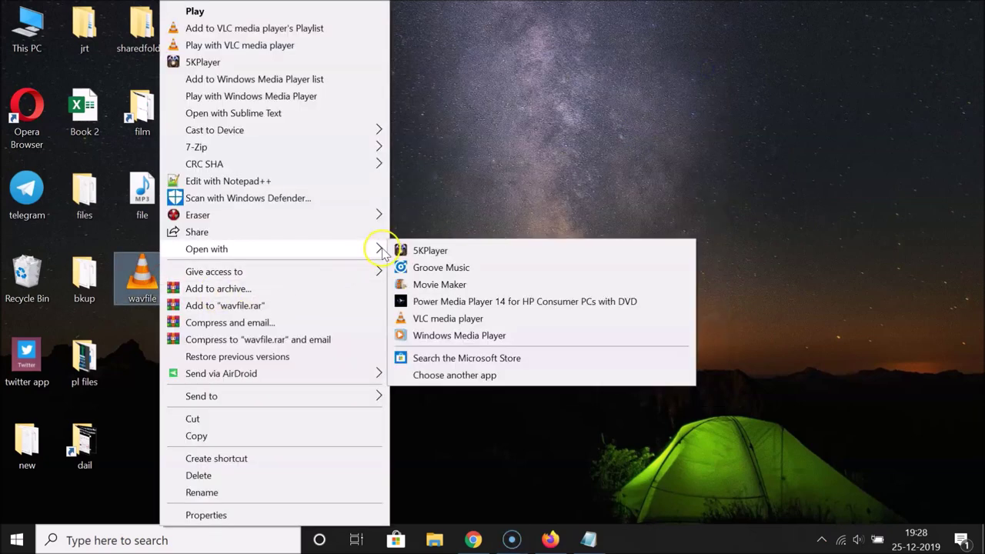
left_click(479, 340)
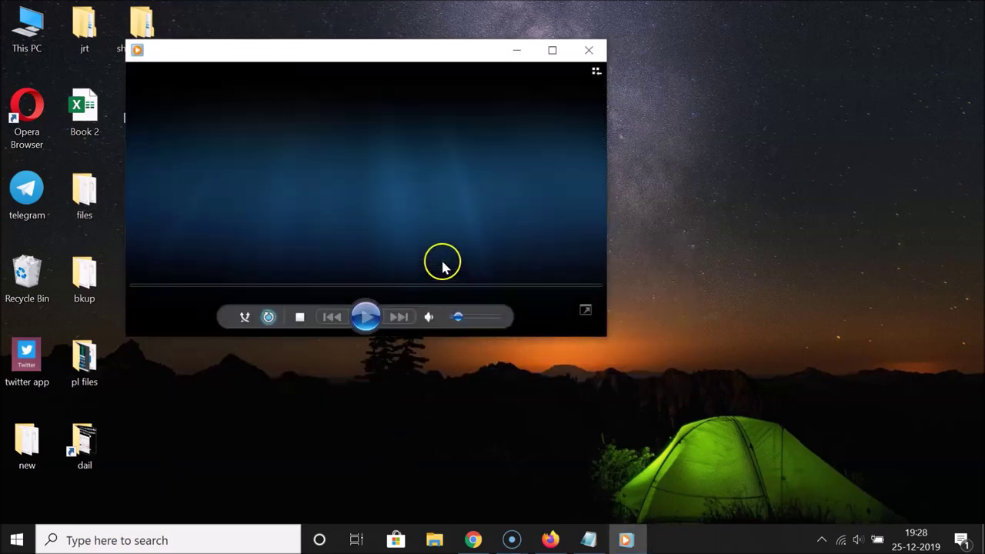
left_click(570, 285)
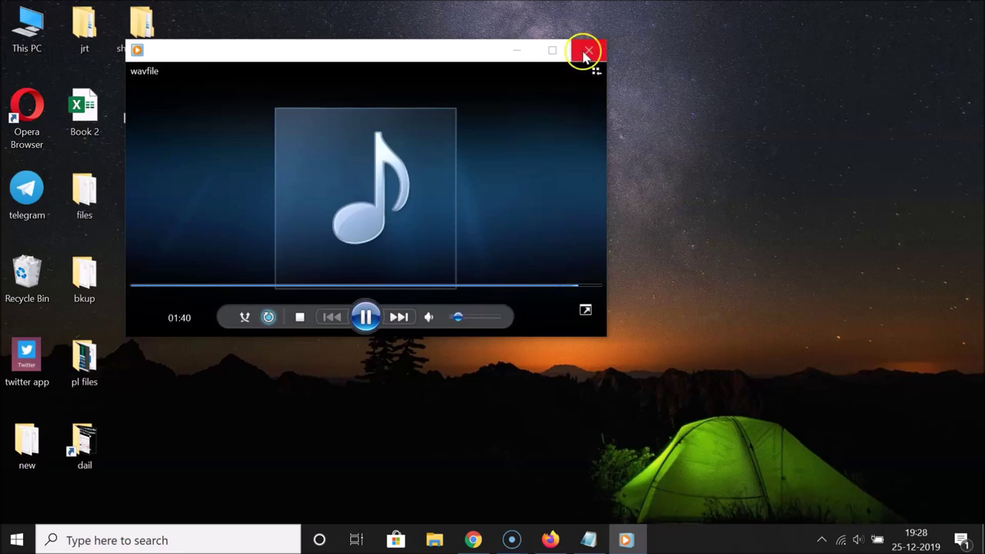
left_click(587, 52)
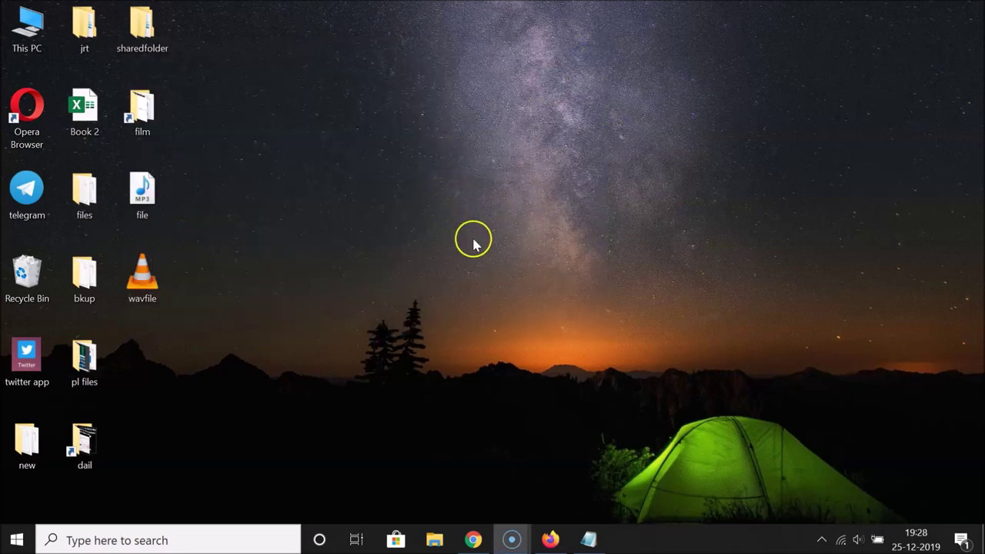
Switch to the untitled Notepad document containing the tutorial title.
left_click(588, 538)
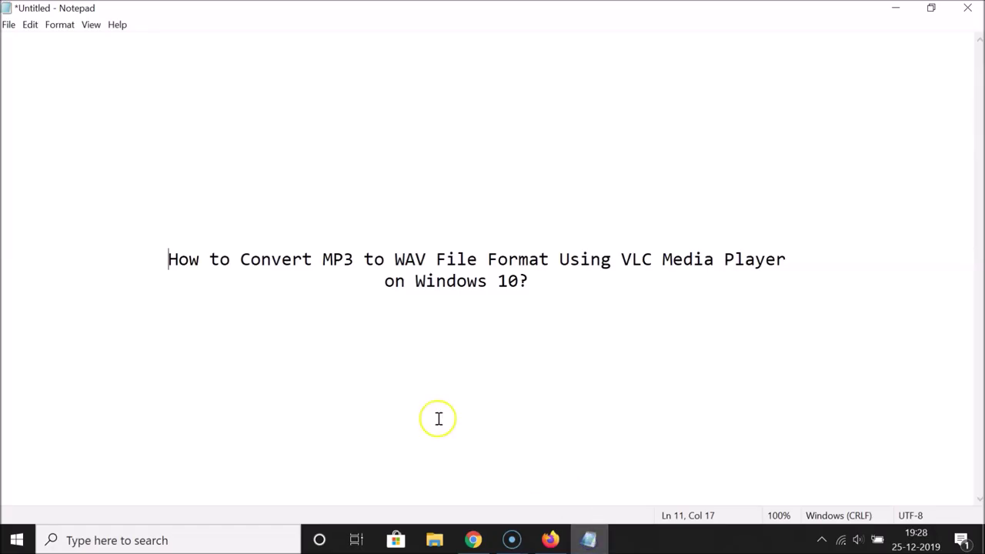